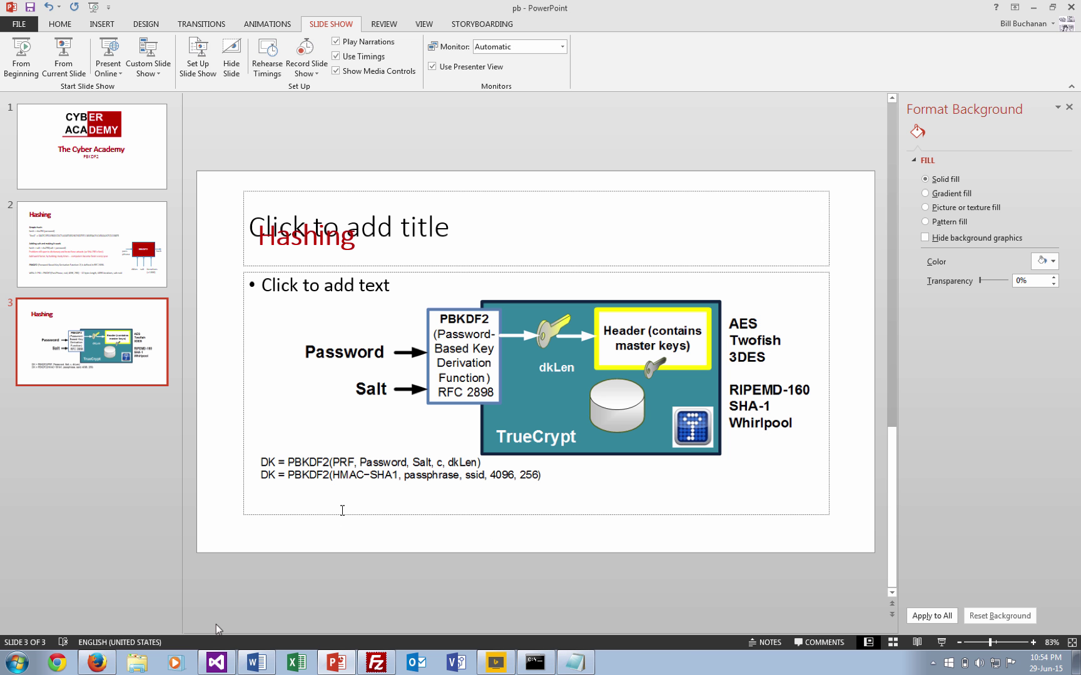
- Reload the PBKDF2 Calculator page in the browser
left_click(97, 663)
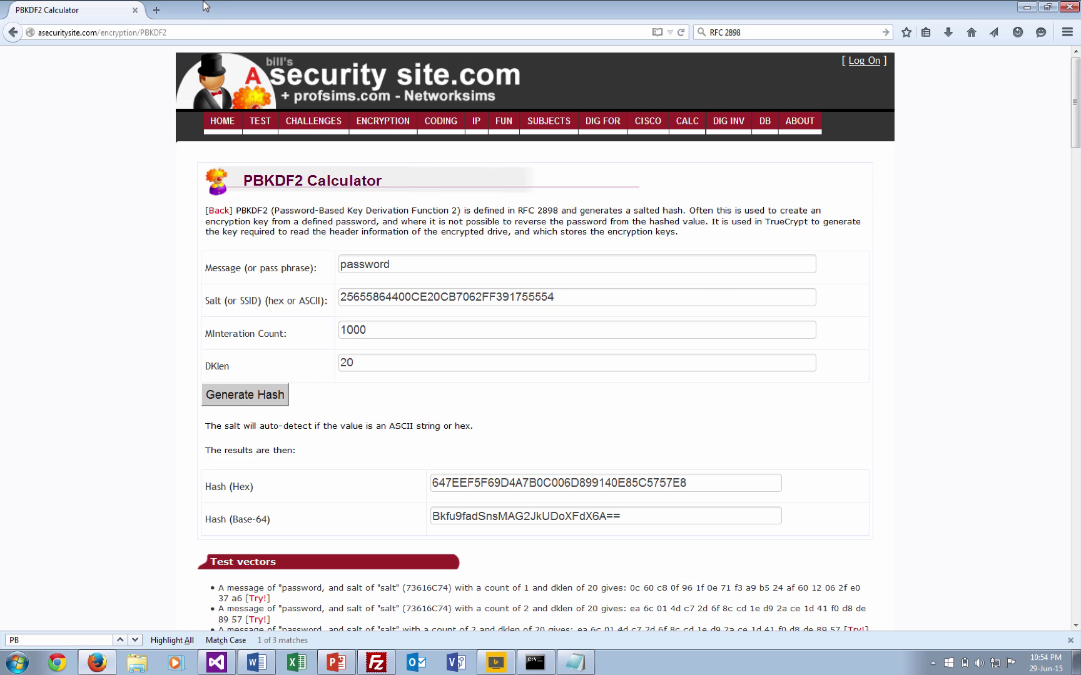
left_click(222, 33)
key("Return")
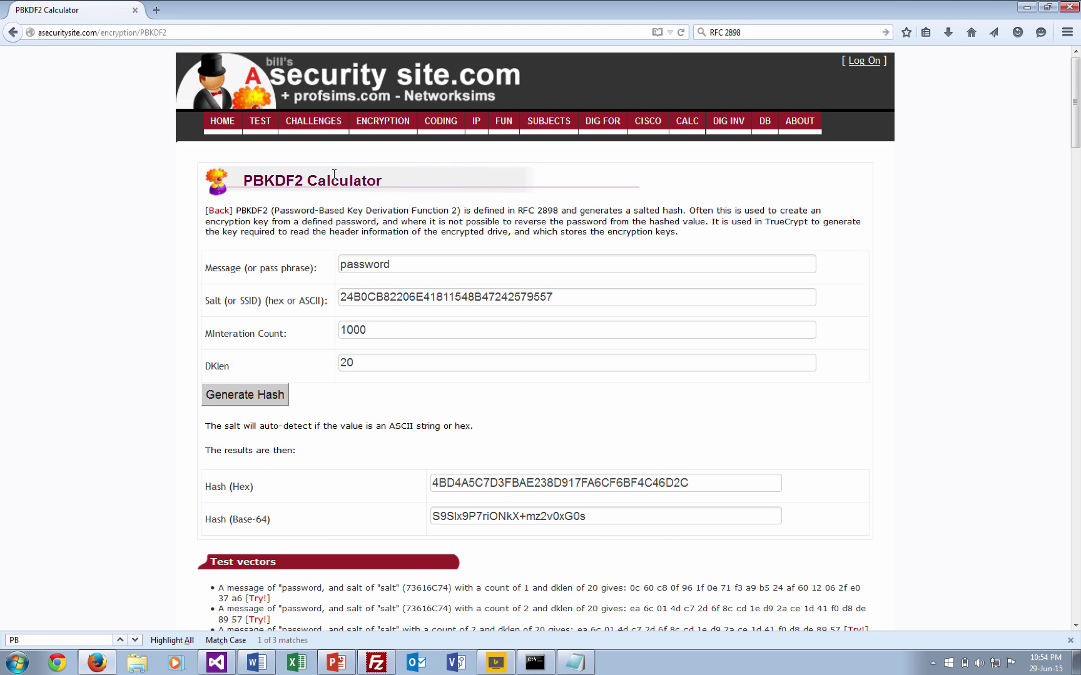
- Change the salt to 'salt' and regenerate the hash, giving 6E88BE8BAD7EAE9D…
double_click(397, 300)
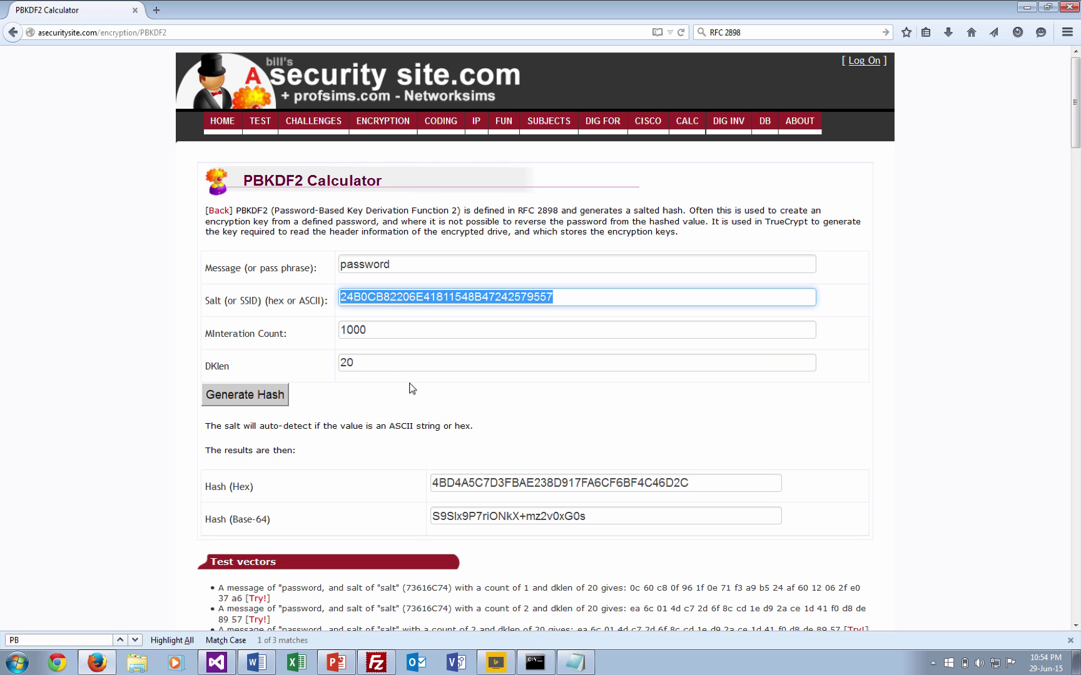
type("salt")
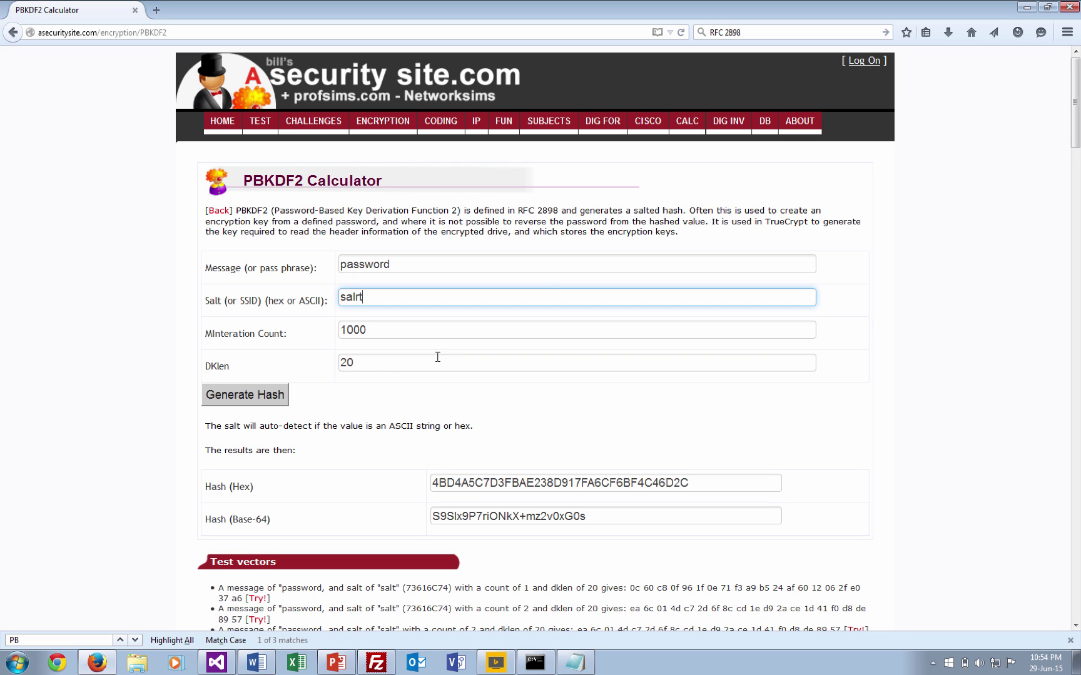
key("BackSpace")
key("BackSpace")
type("t")
key("BackSpace")
type("l")
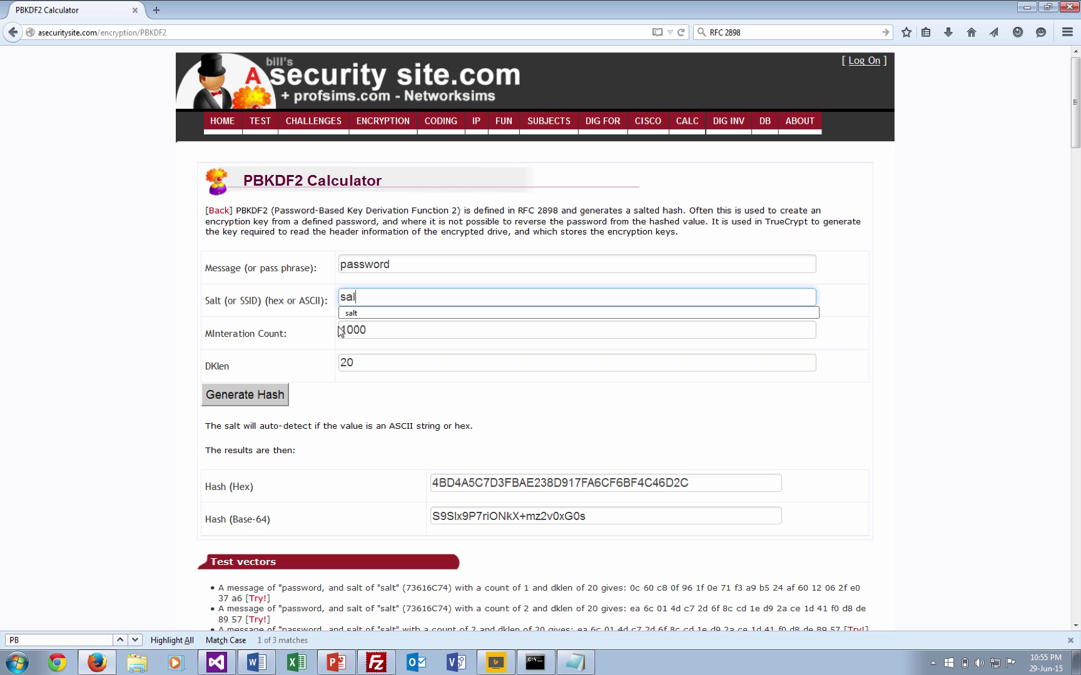
left_click(245, 395)
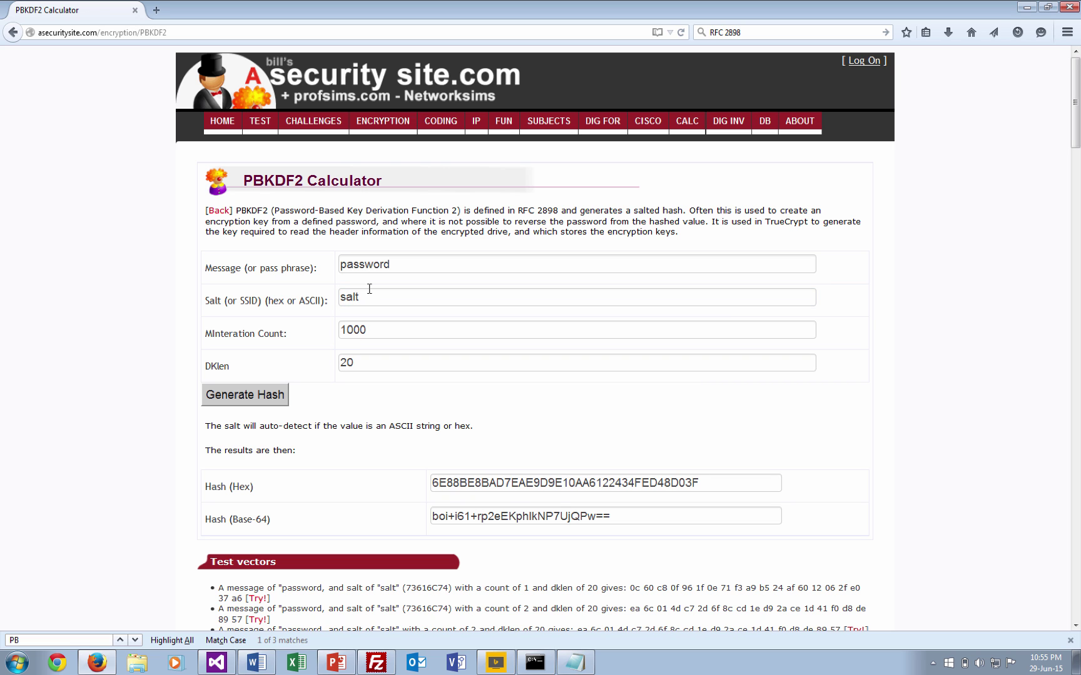
double_click(372, 299)
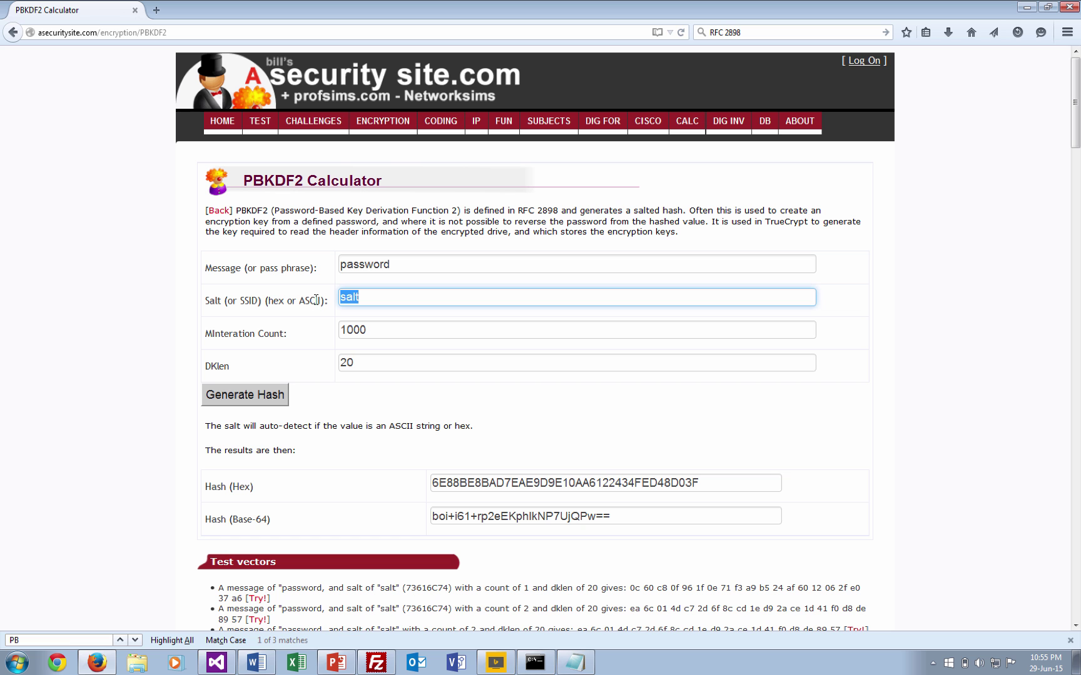
left_click(316, 300)
- Copy the hex salt 73616C74 from the first test vector into the Salt field
scroll(345, 573, "down", 2)
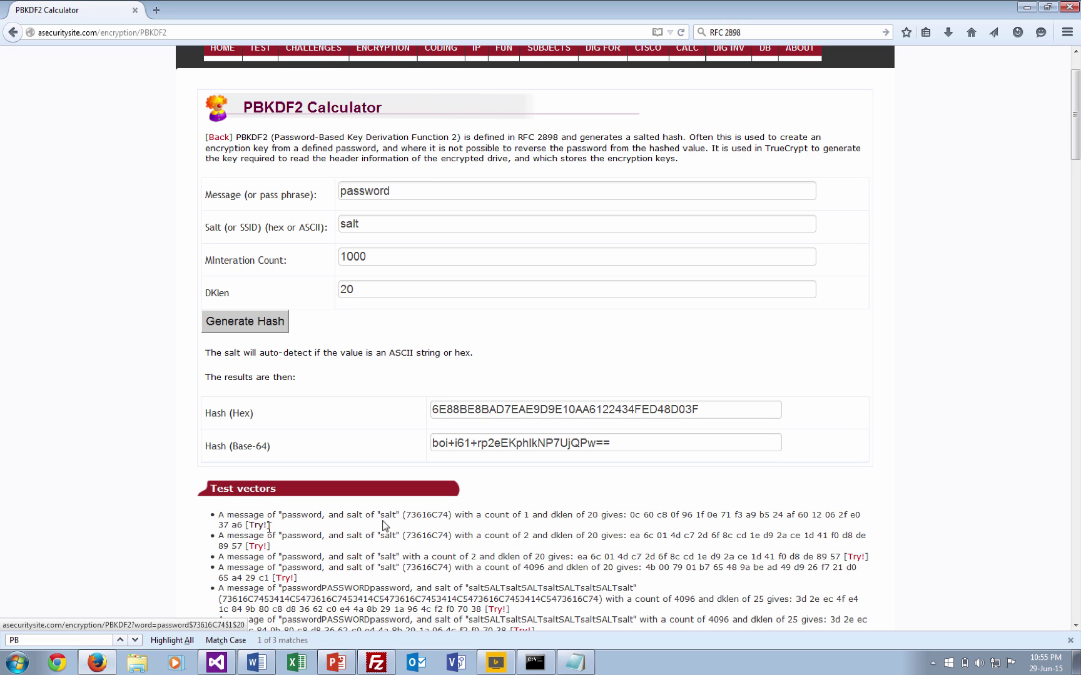
double_click(316, 514)
left_click(389, 514)
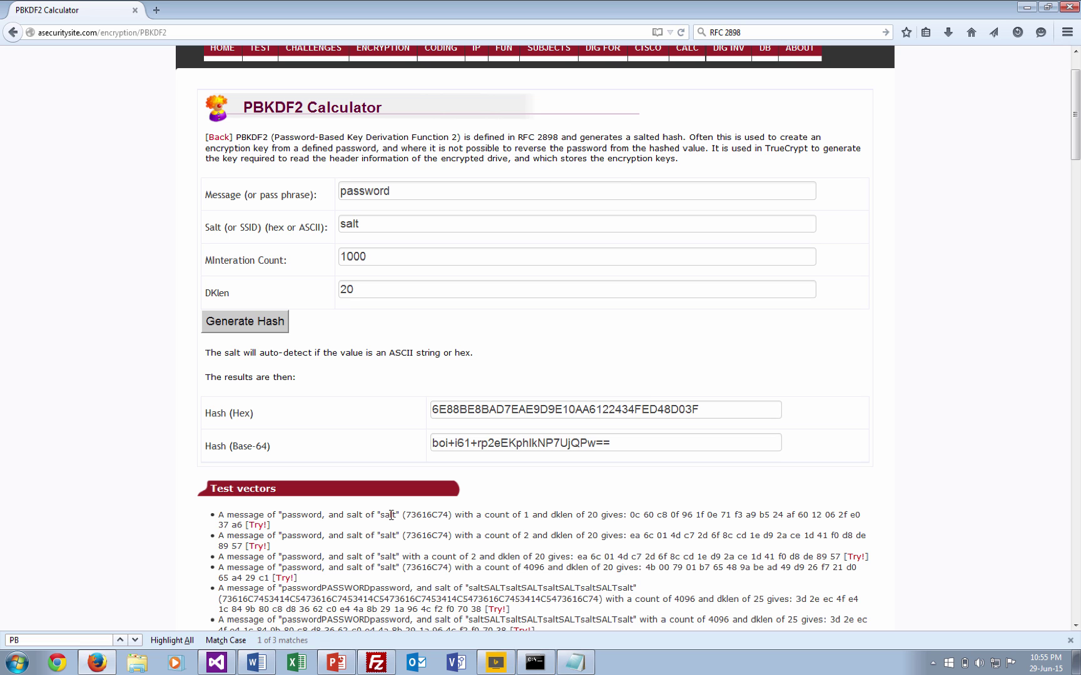
double_click(390, 515)
double_click(425, 514)
key("ctrl+c")
double_click(379, 230)
key("ctrl+v")
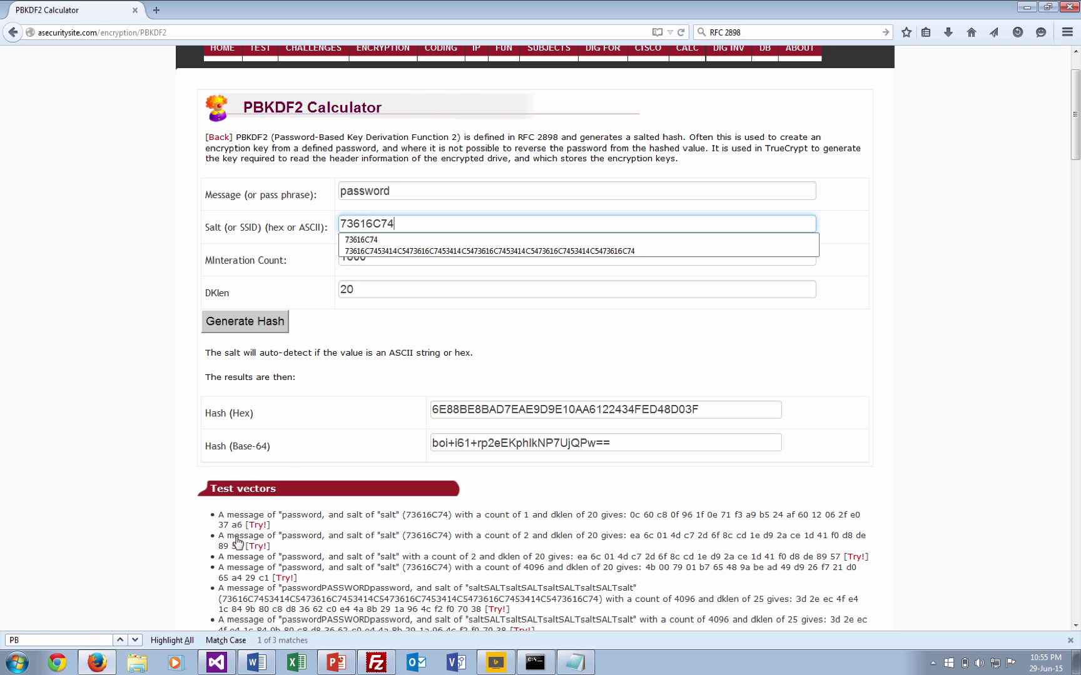
- Load the first test vector and compare its hash with the expected value
left_click(257, 525)
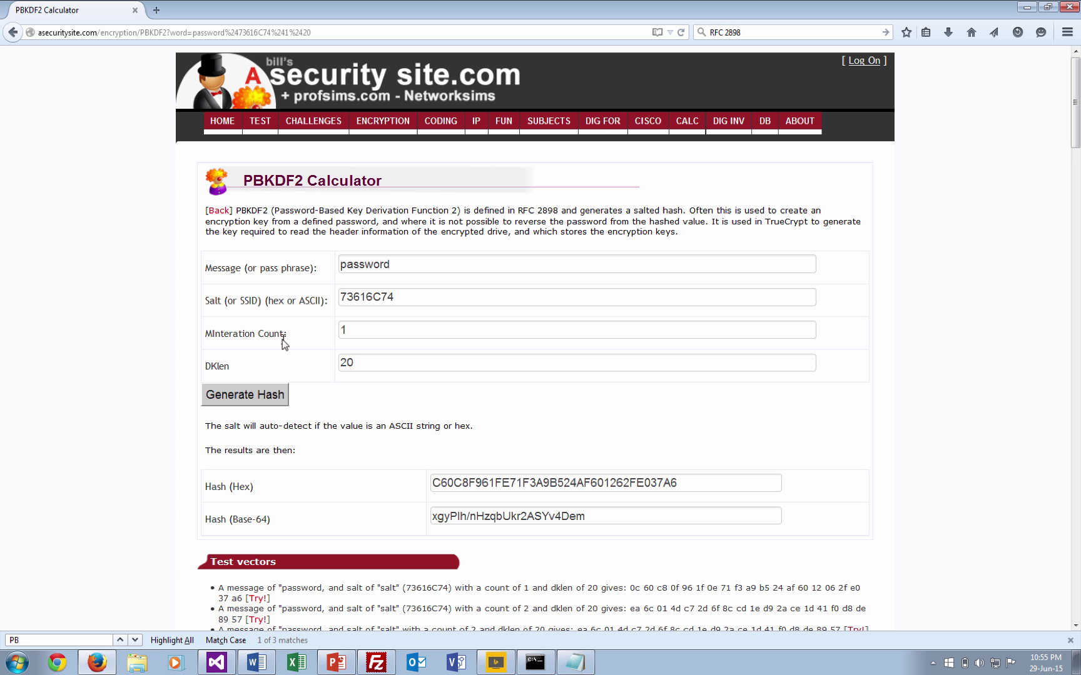
double_click(447, 485)
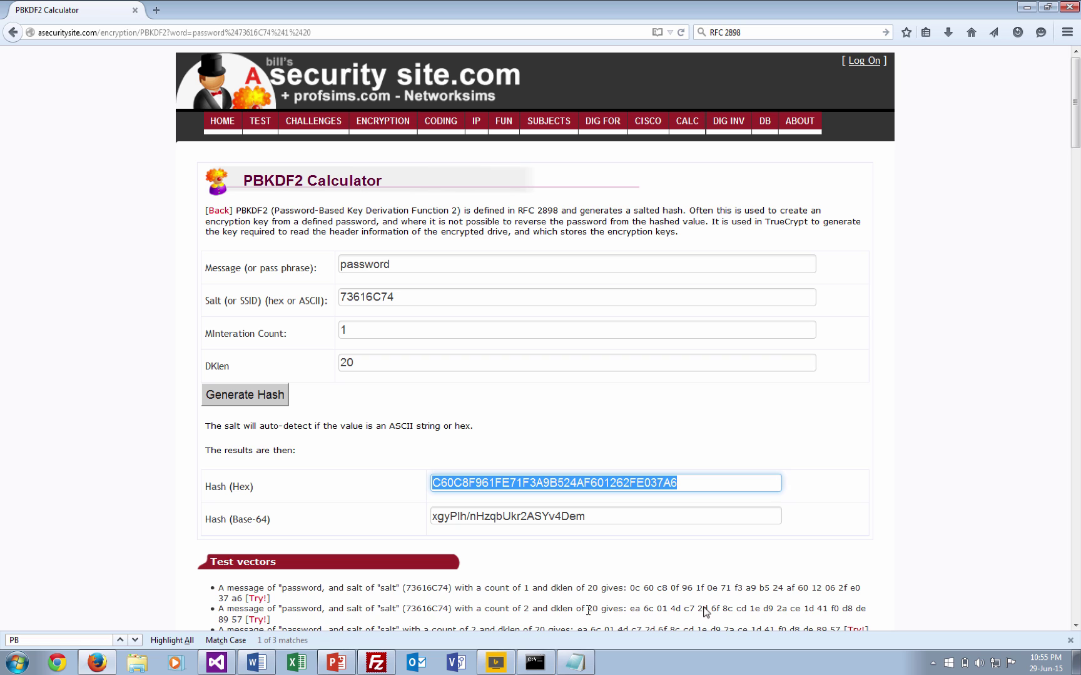
left_click_drag(638, 588, 741, 599)
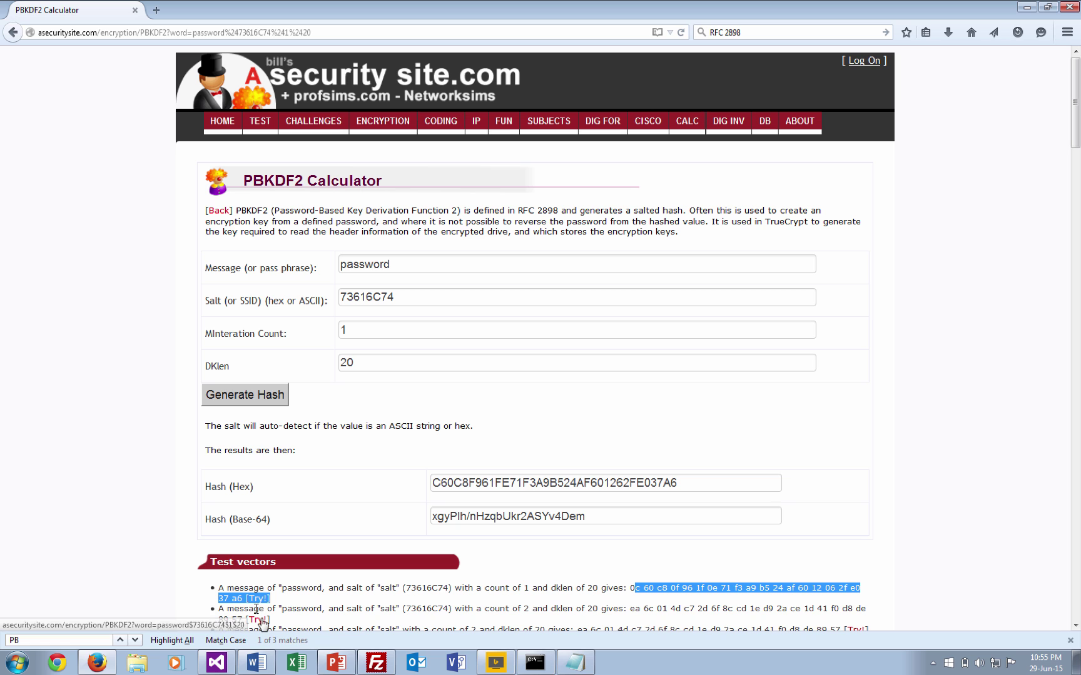
- Load the second test vector (count 2) and confirm hash EA6C14DC72D6F8CC… matches
left_click(257, 620)
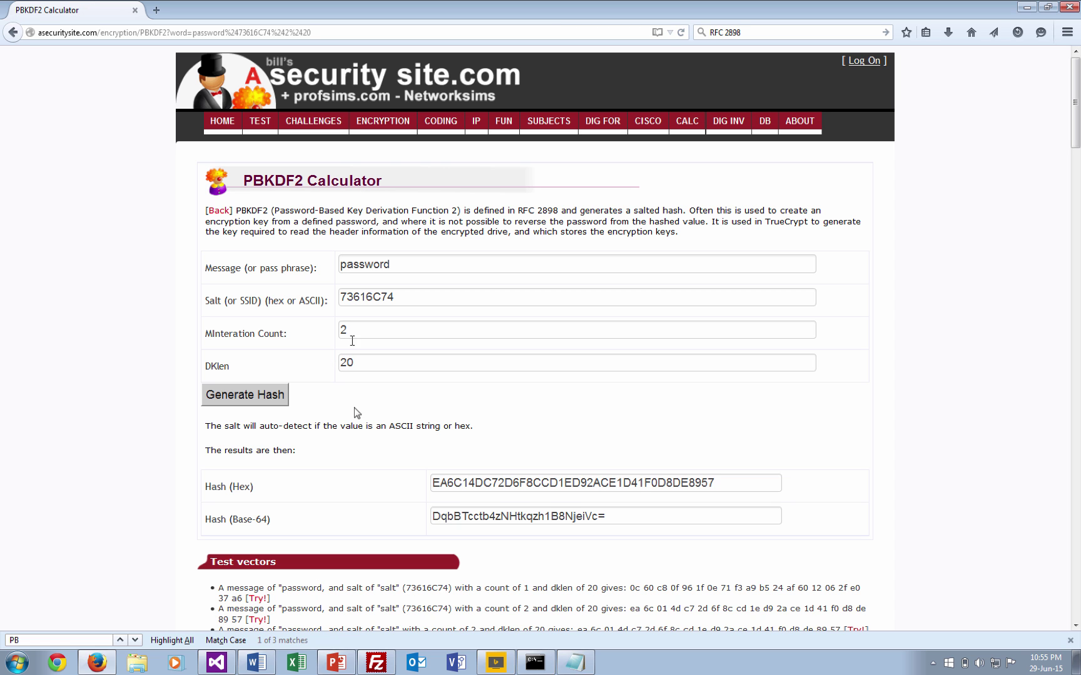
double_click(477, 477)
left_click_drag(629, 607, 766, 618)
left_click(726, 604)
scroll(602, 556, "down", 3)
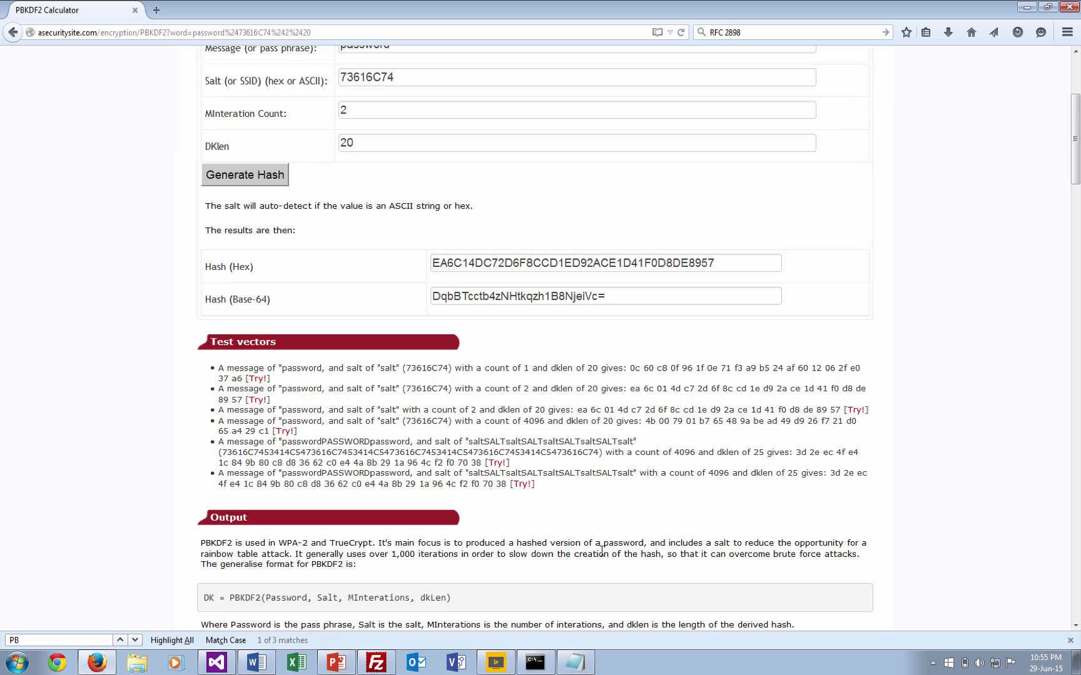
scroll(475, 336, "up", 3)
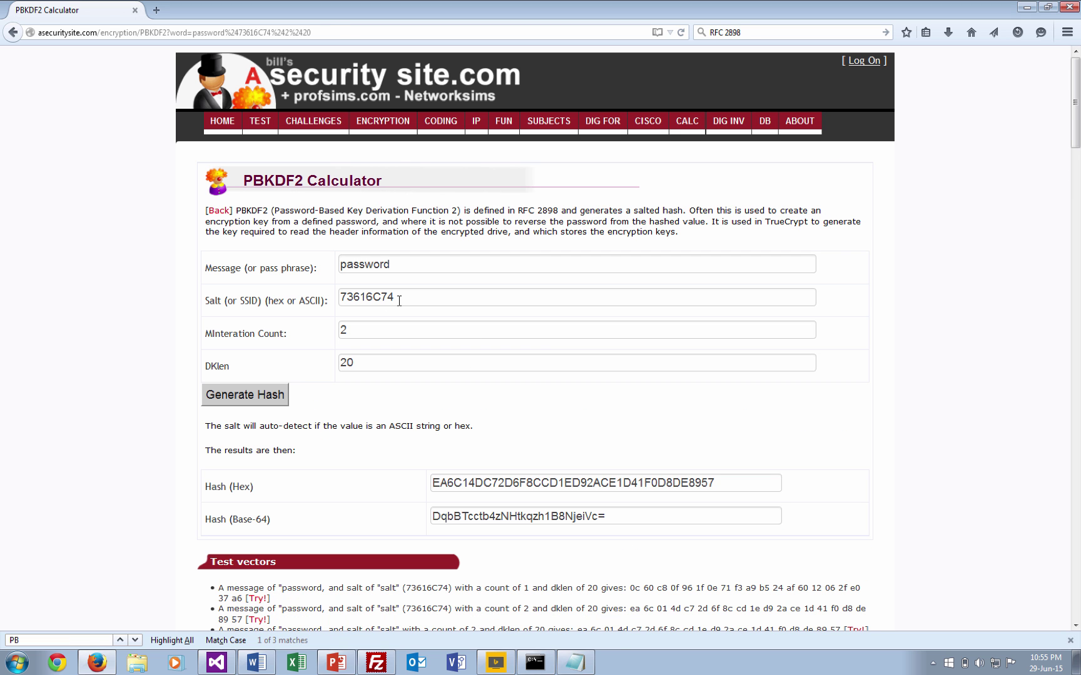
left_click_drag(399, 301, 315, 301)
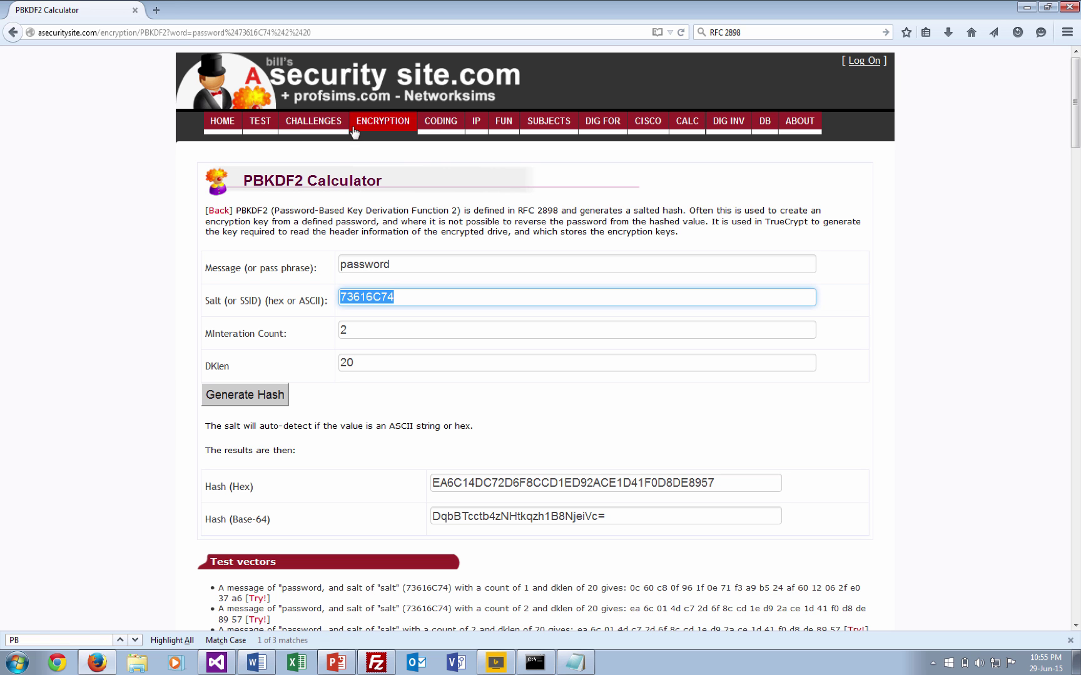
- Convert 'salt' to hex 73616C74 in the ASCII converter, then return to the PBKDF2 Calculator
left_click(437, 127)
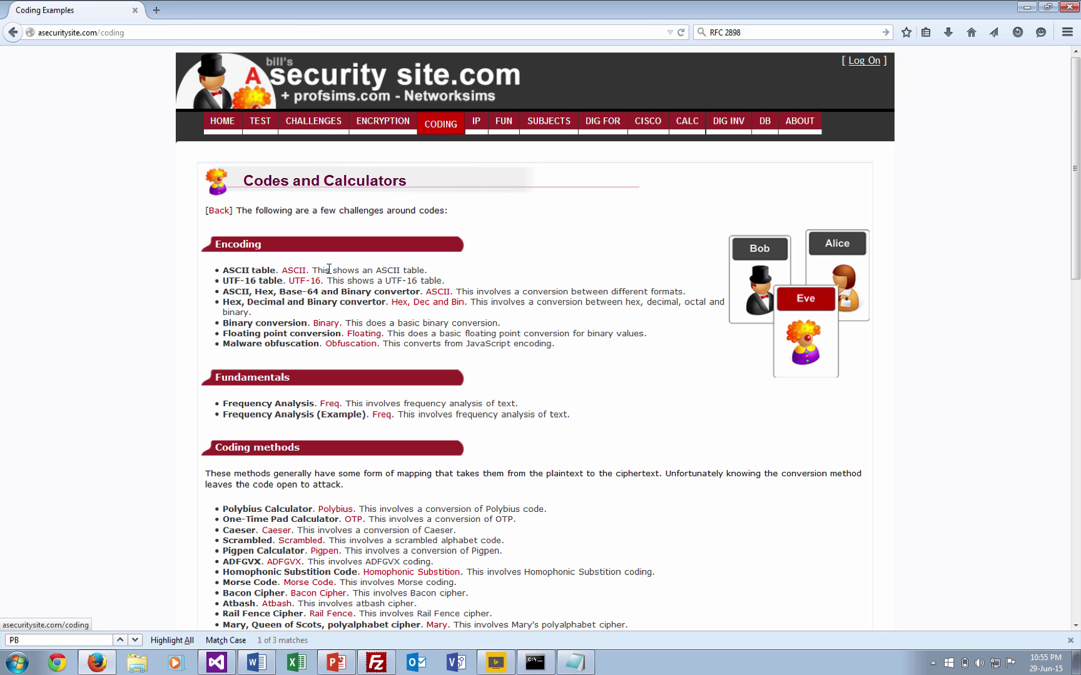
left_click(438, 292)
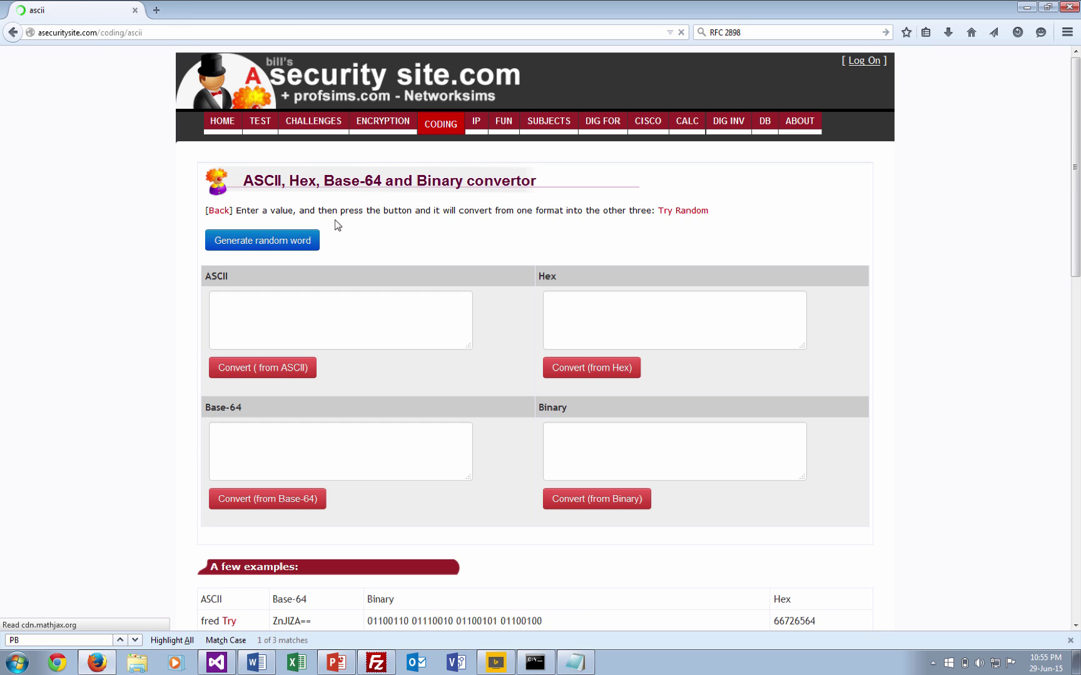
left_click(292, 313)
type("sa")
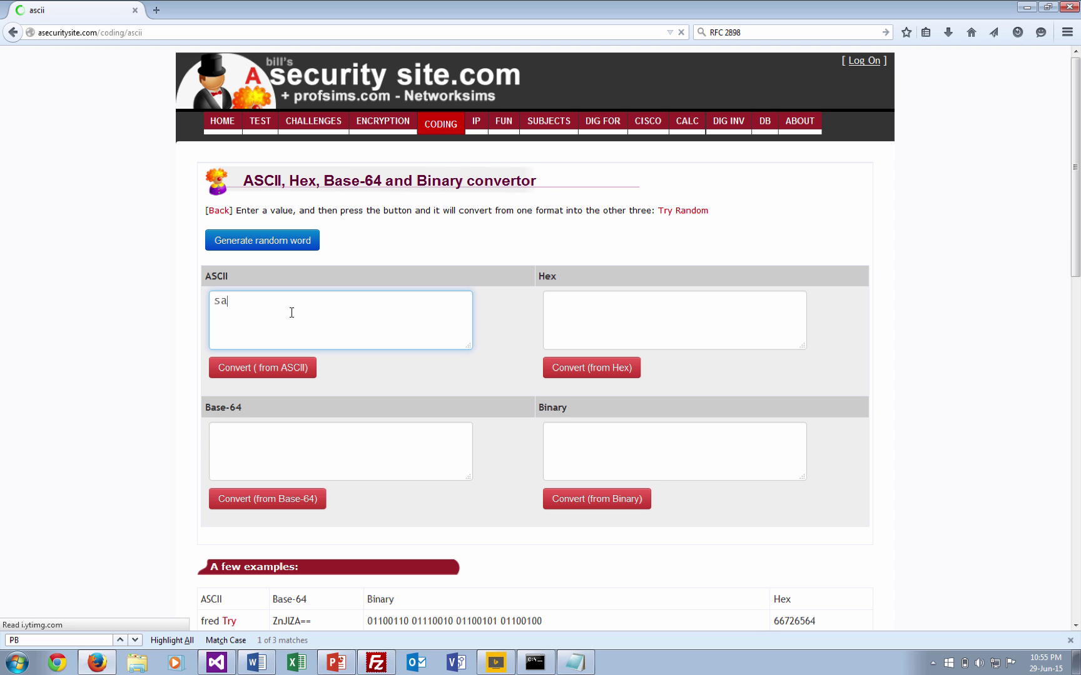
type("lt")
left_click(279, 367)
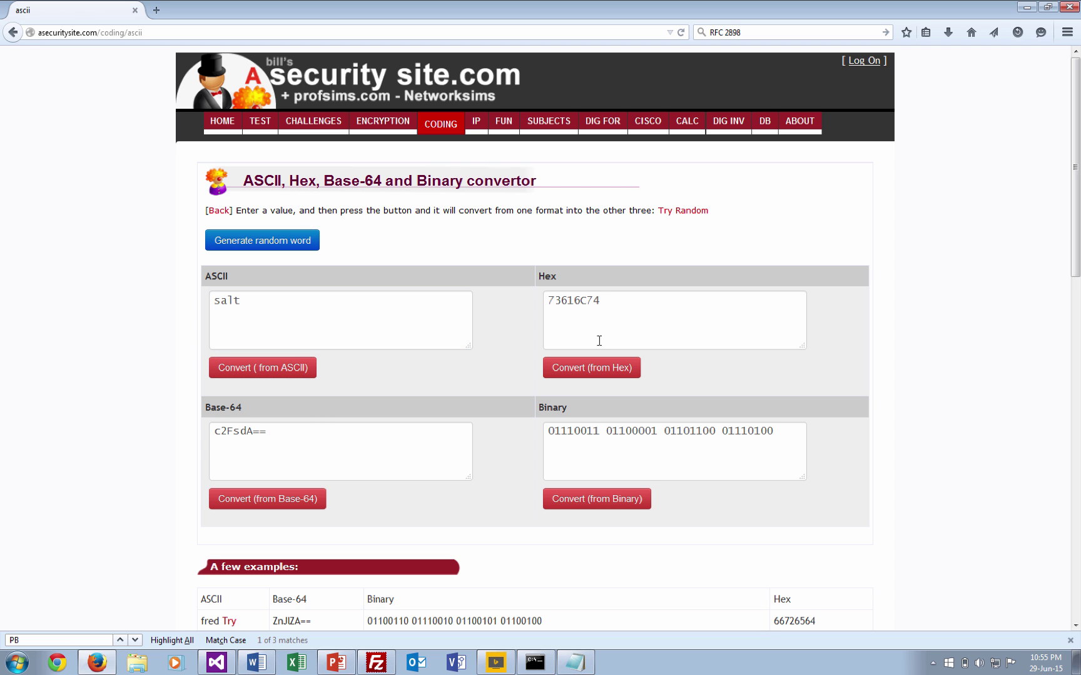
double_click(556, 307)
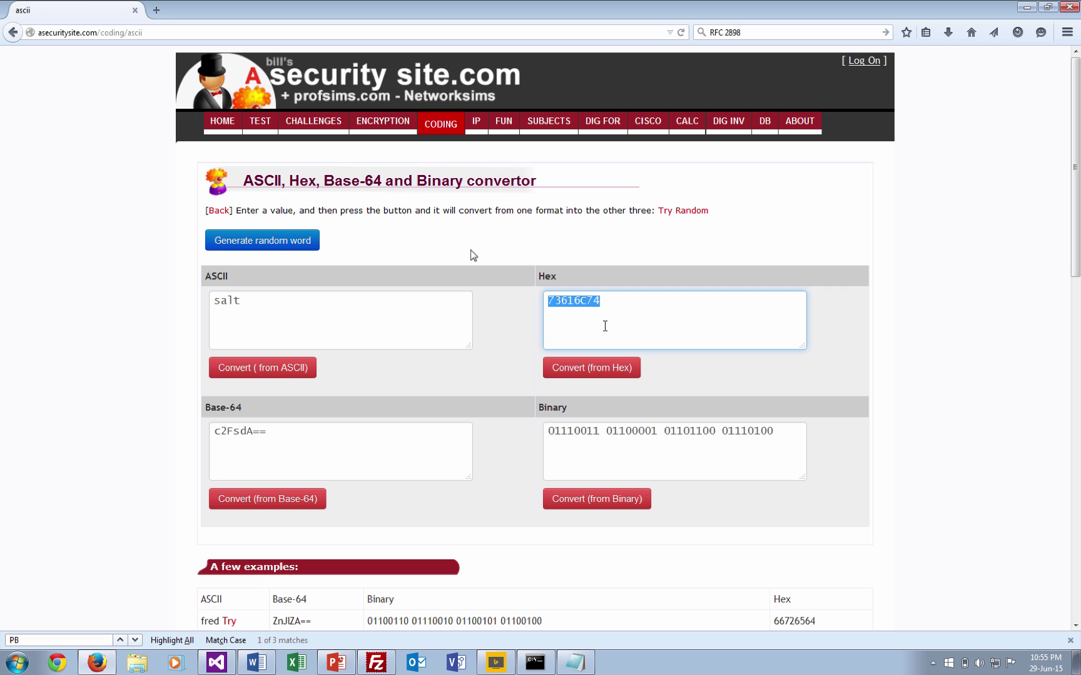
left_click(13, 33)
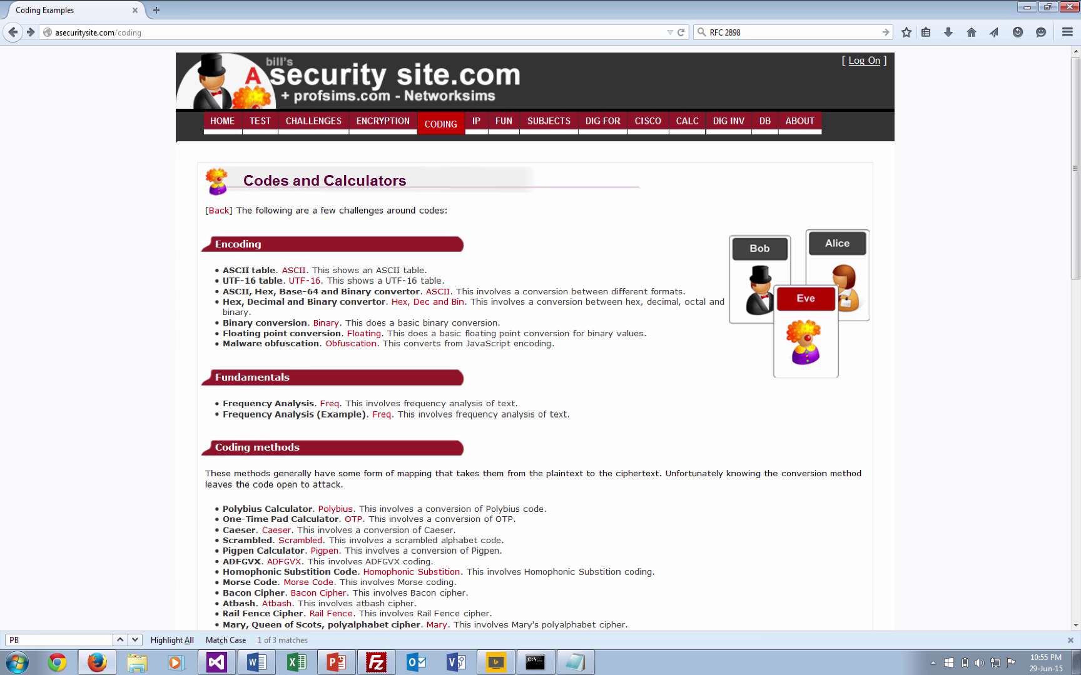
left_click(14, 36)
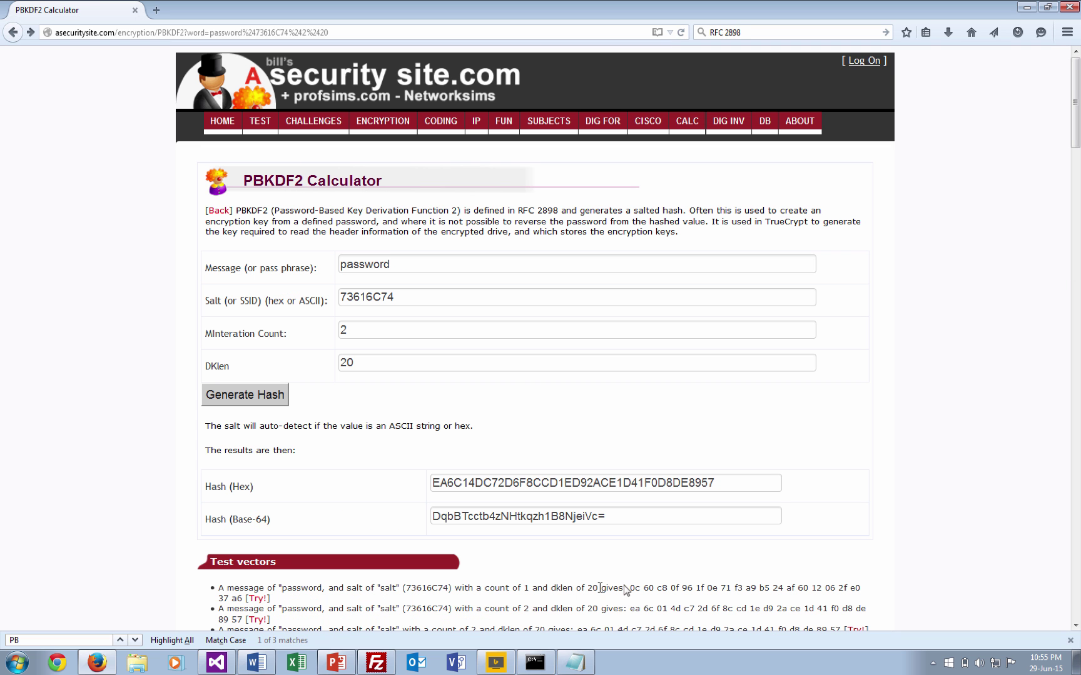
scroll(579, 579, "down", 3)
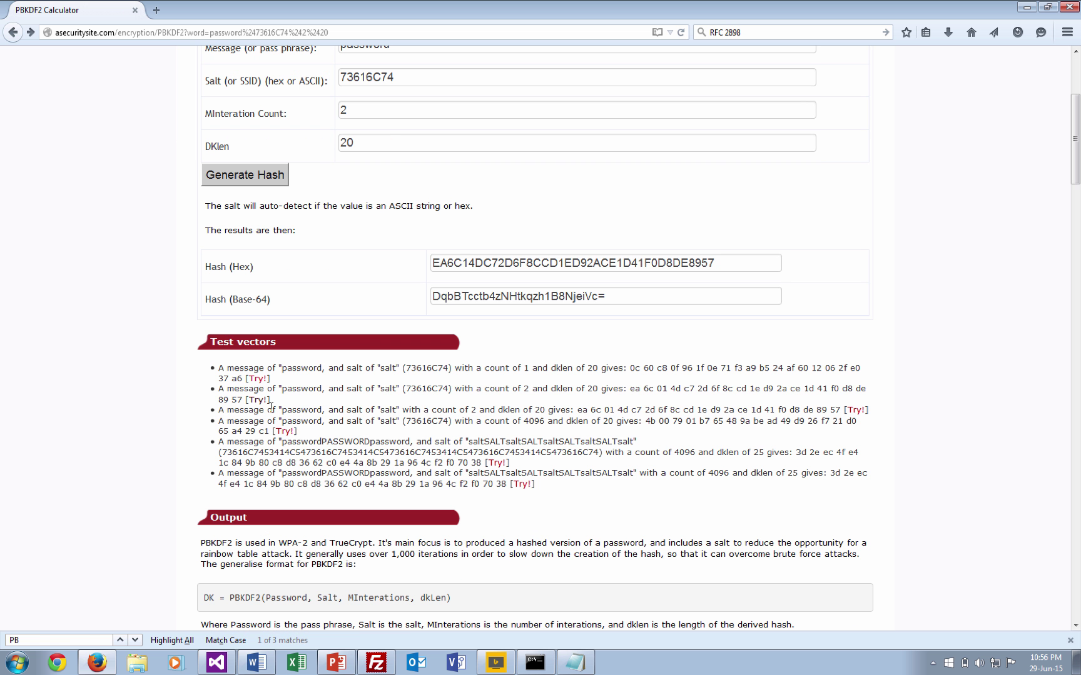
left_click(494, 464)
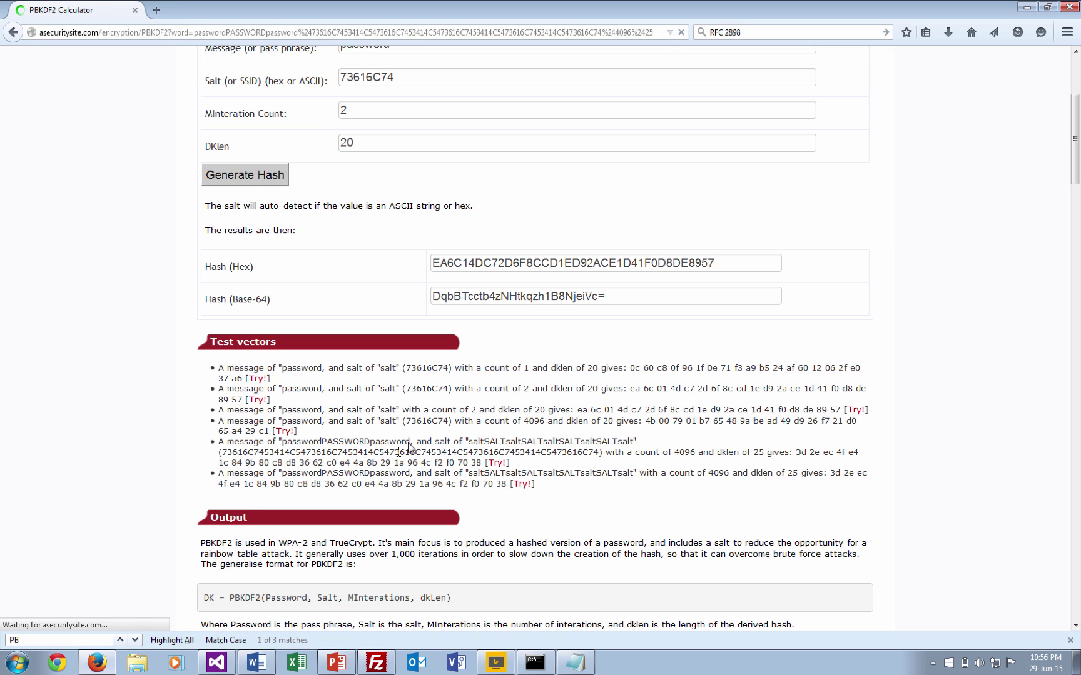
double_click(366, 331)
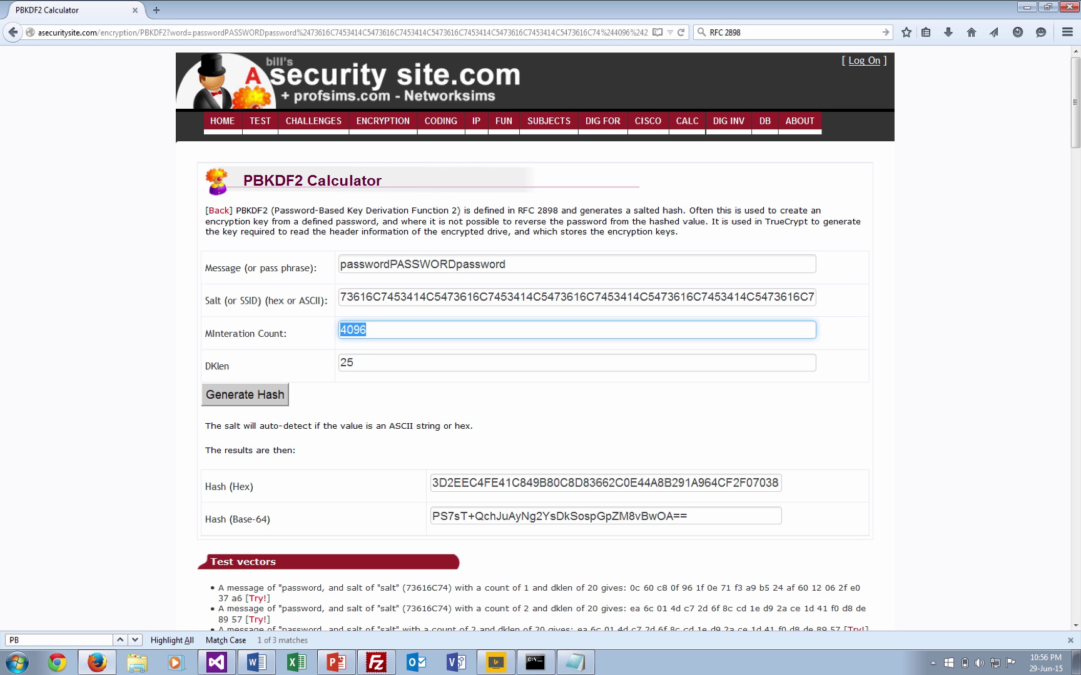
double_click(361, 361)
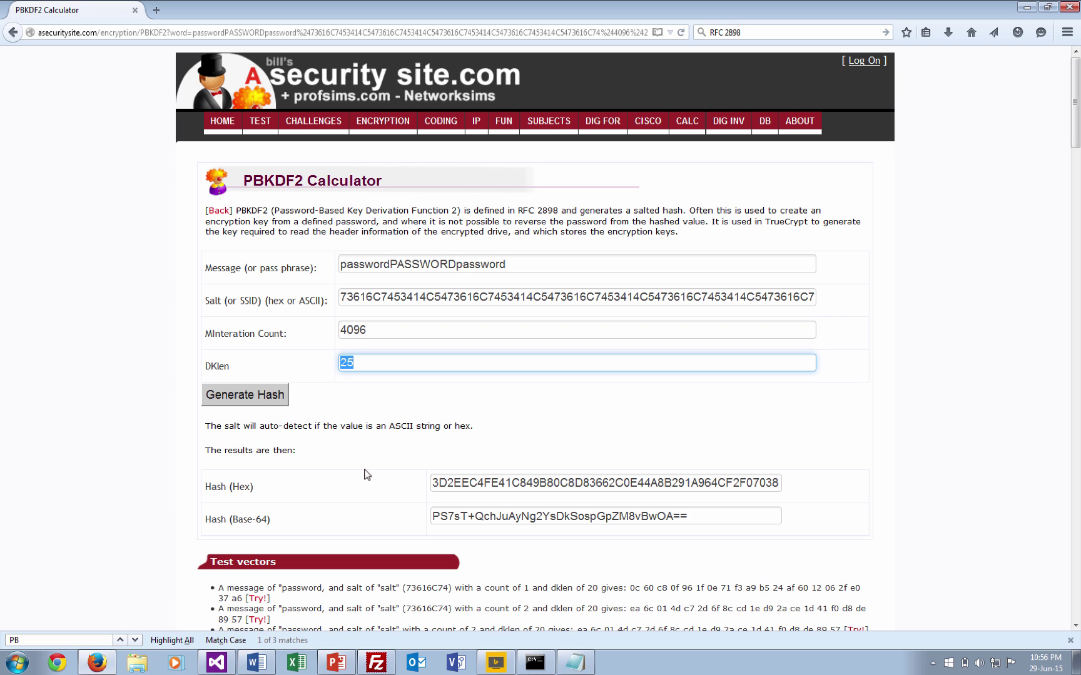
- Compare the generated hash 3D2EEC4FE41C849B… with the test vector's expected hash
scroll(367, 476, "down", 2)
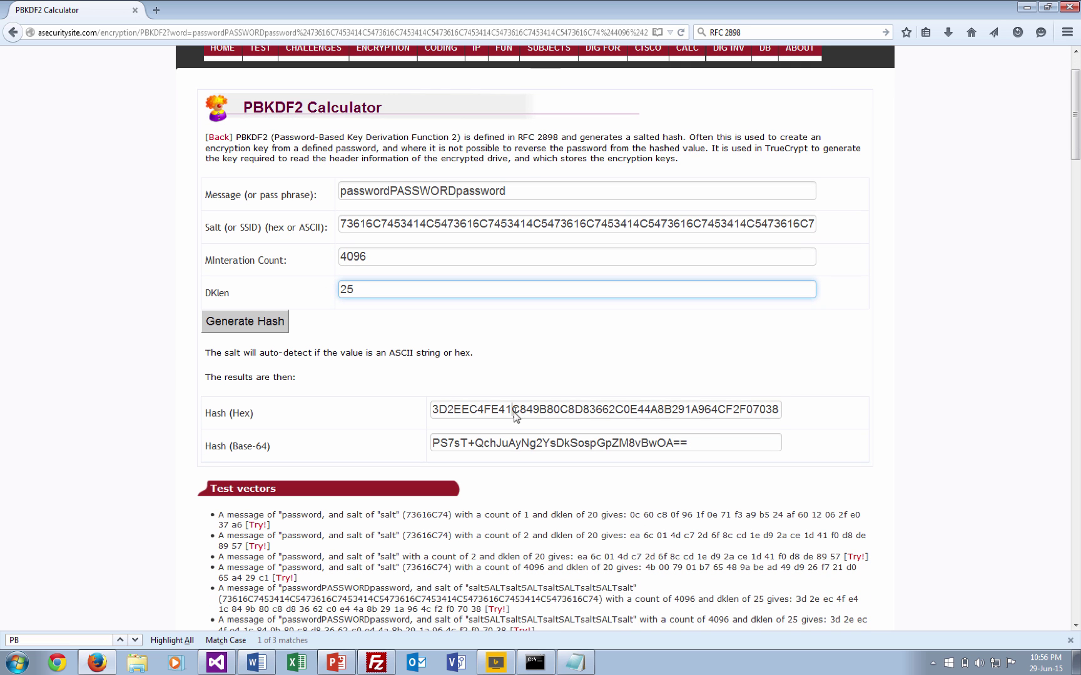
double_click(513, 410)
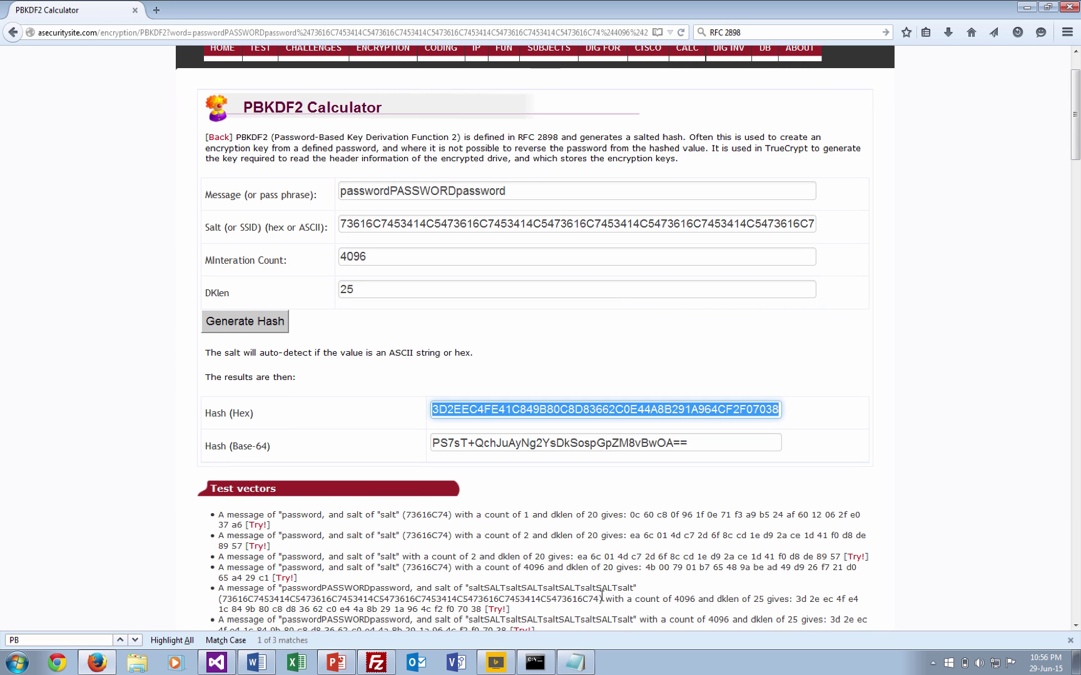
left_click_drag(602, 599, 223, 610)
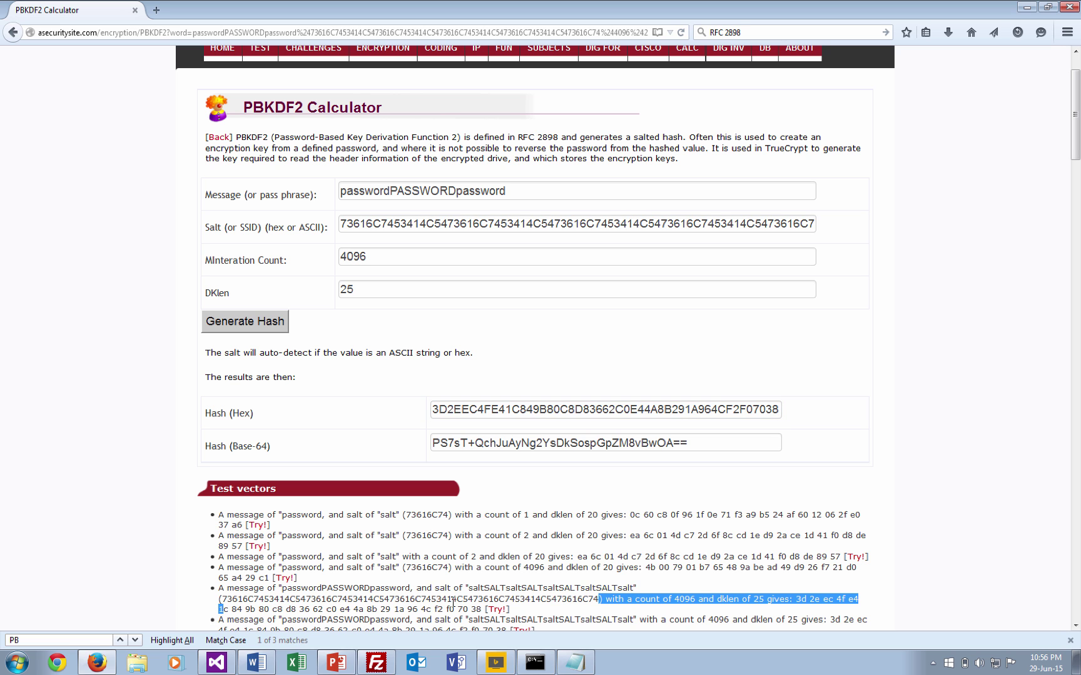
left_click(781, 595)
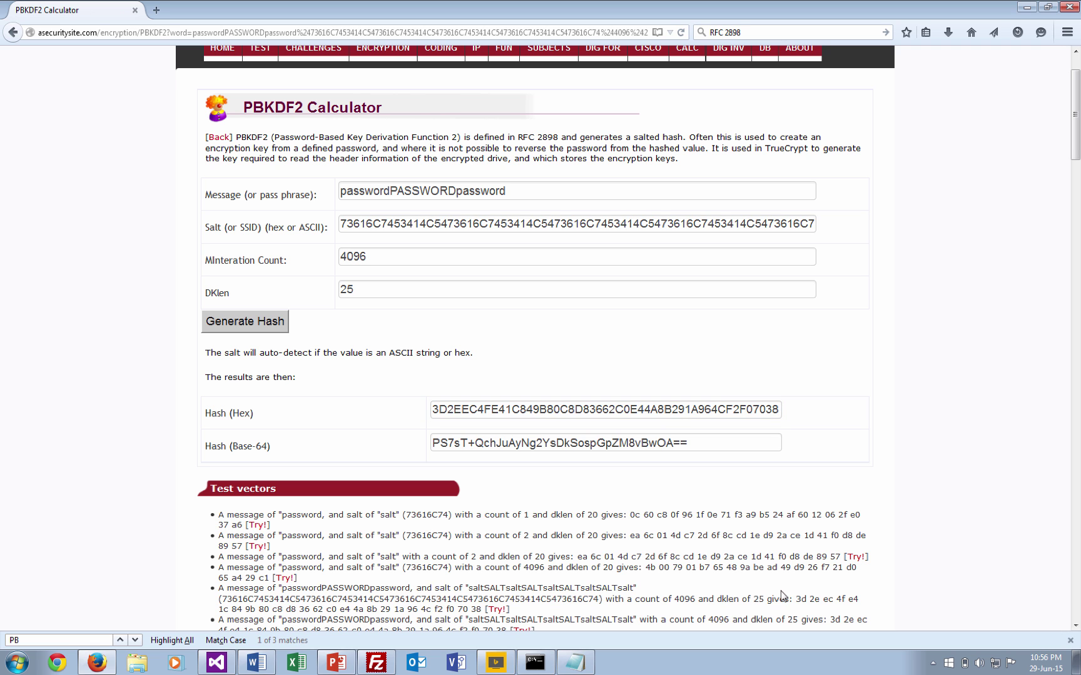
left_click_drag(796, 597, 868, 611)
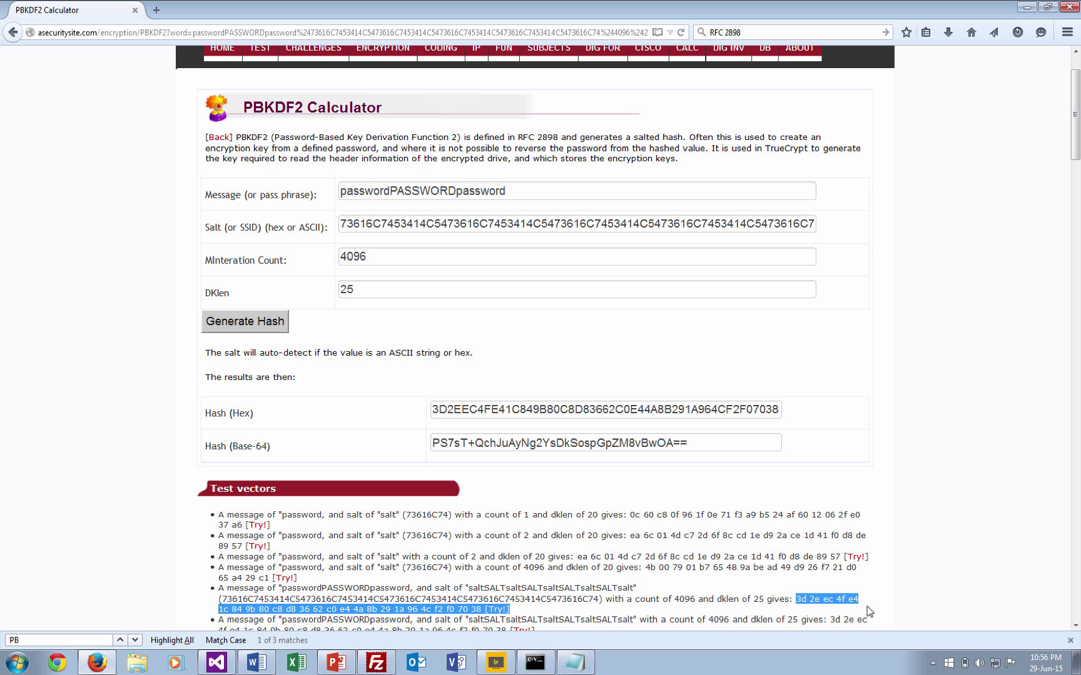
left_click(607, 409)
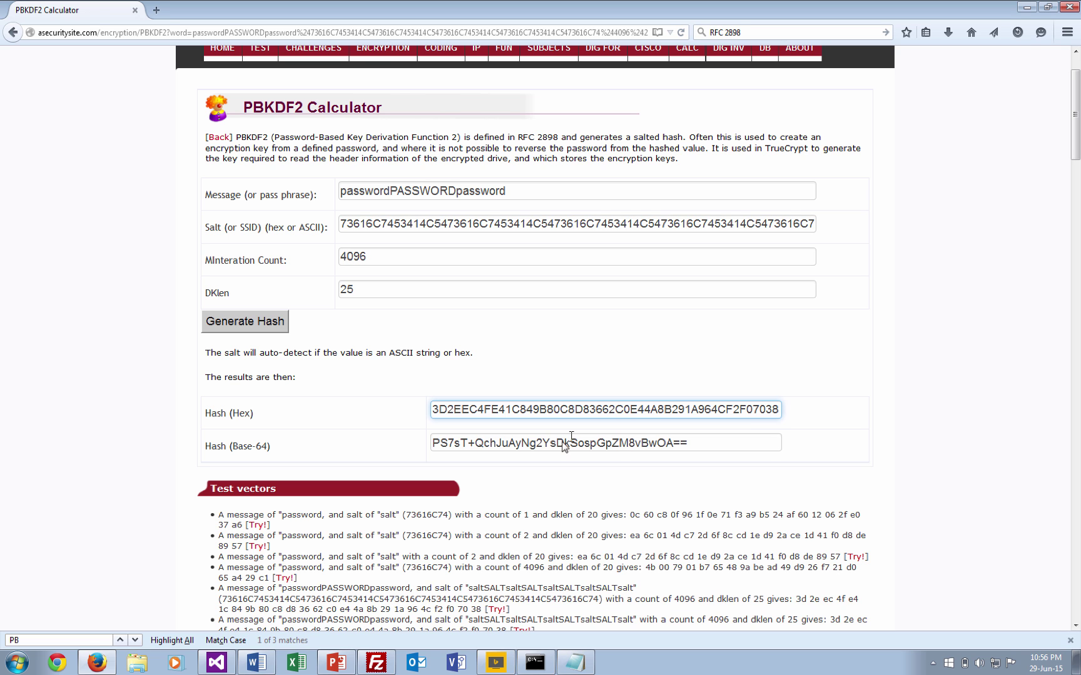
left_click(601, 397)
left_click_drag(695, 442, 407, 438)
left_click(460, 531)
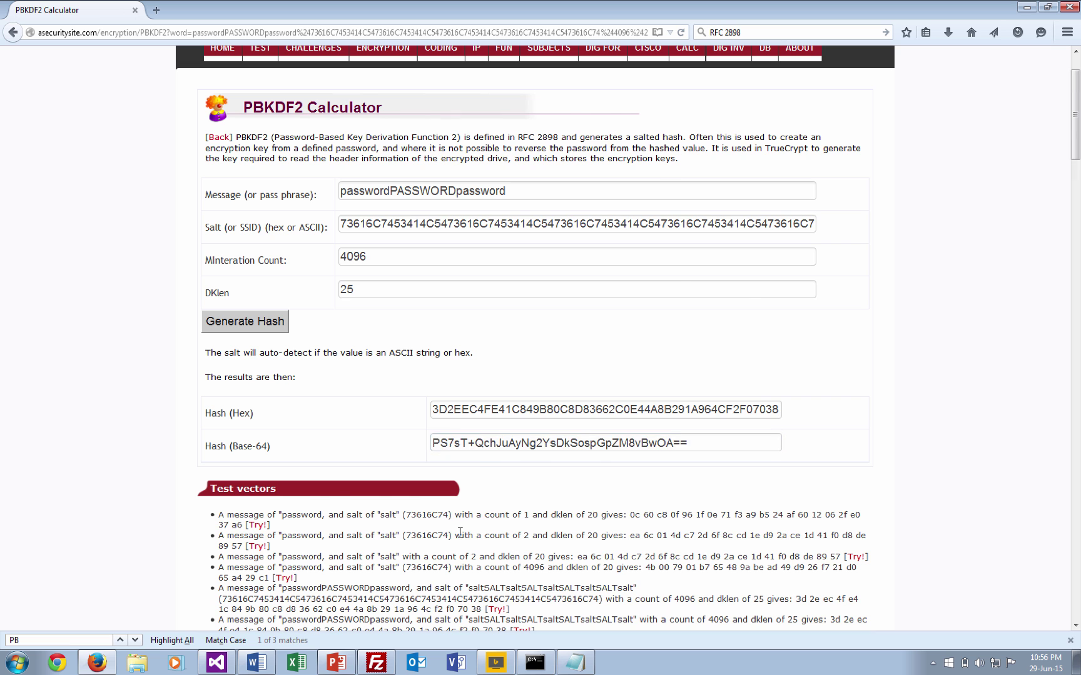
scroll(460, 537, "down", 5)
scroll(460, 537, "down", 3)
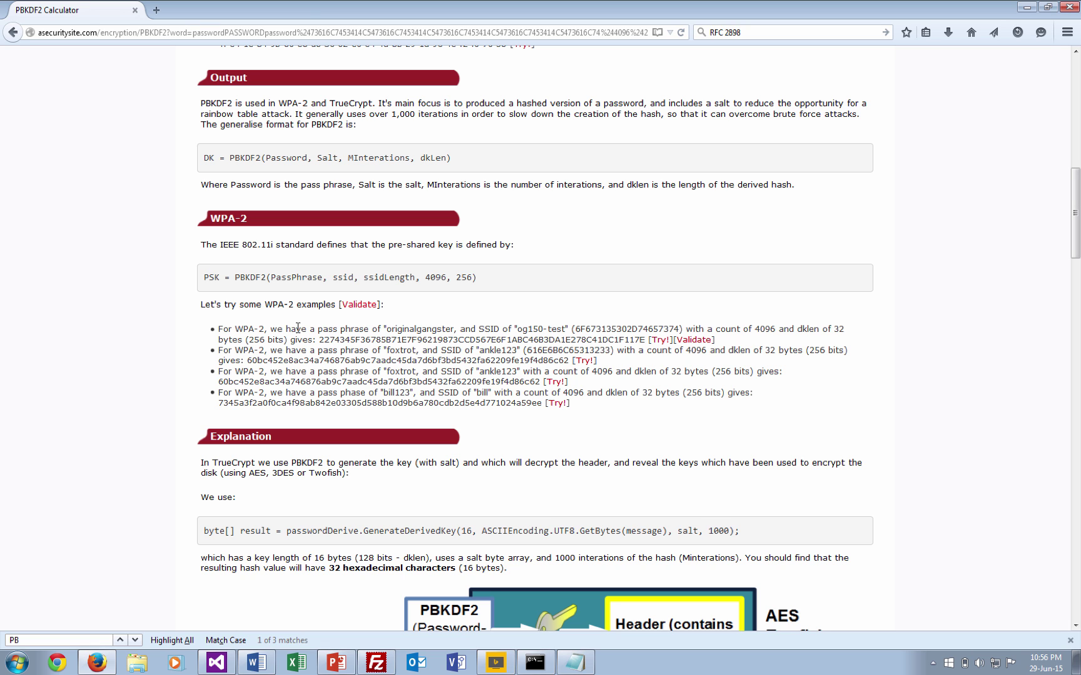
double_click(763, 328)
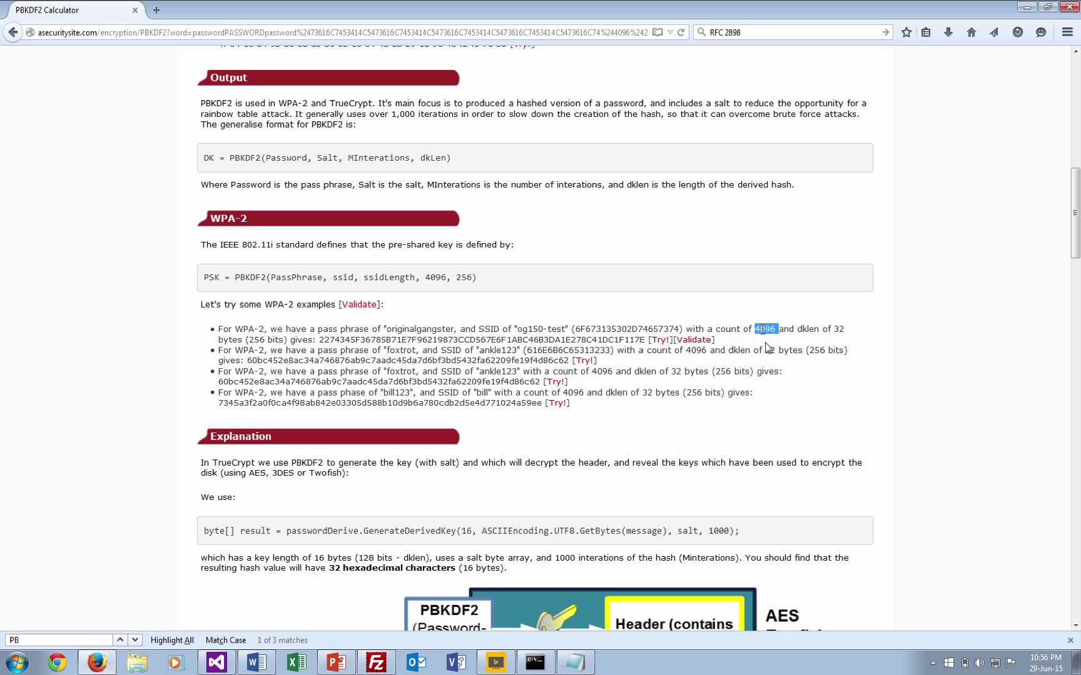
double_click(839, 329)
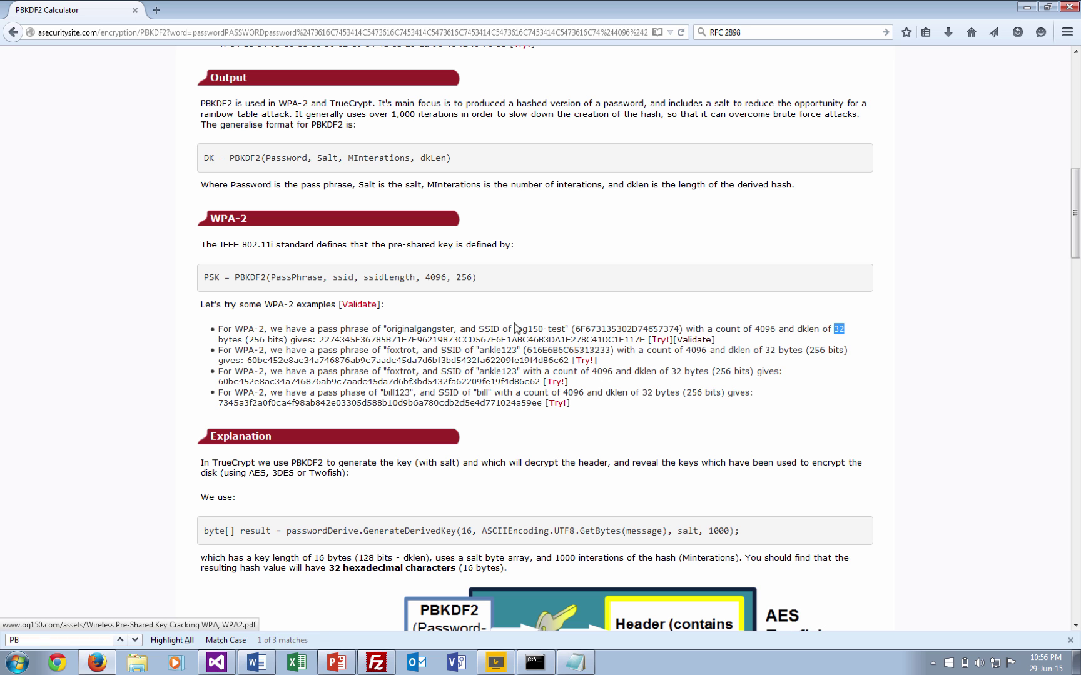
left_click(364, 304)
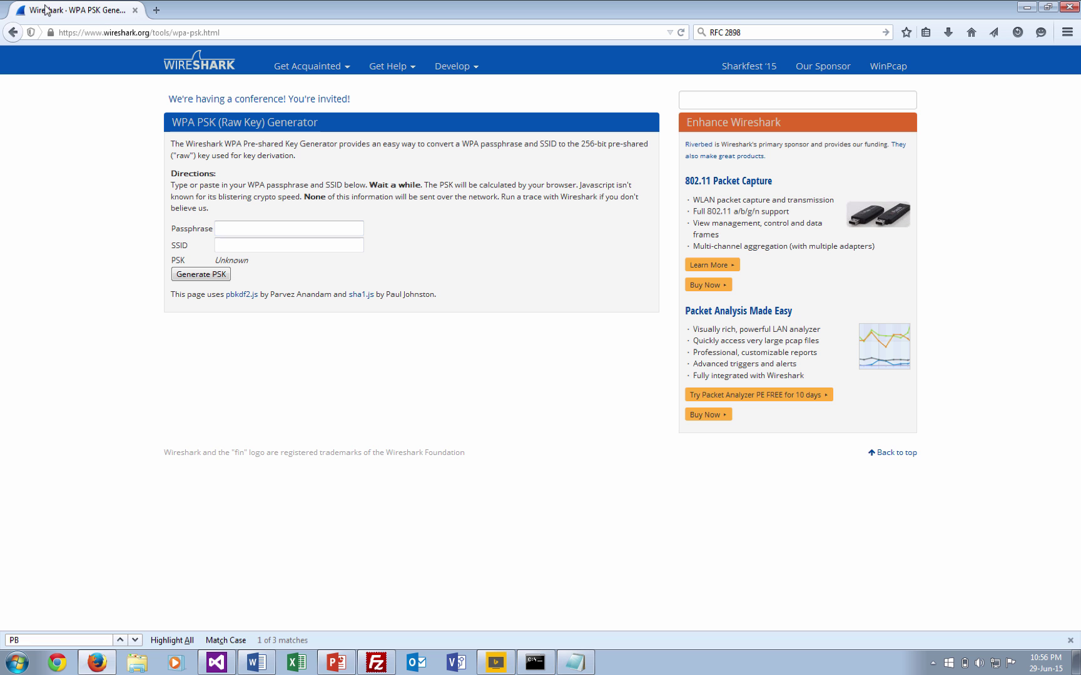
left_click(11, 32)
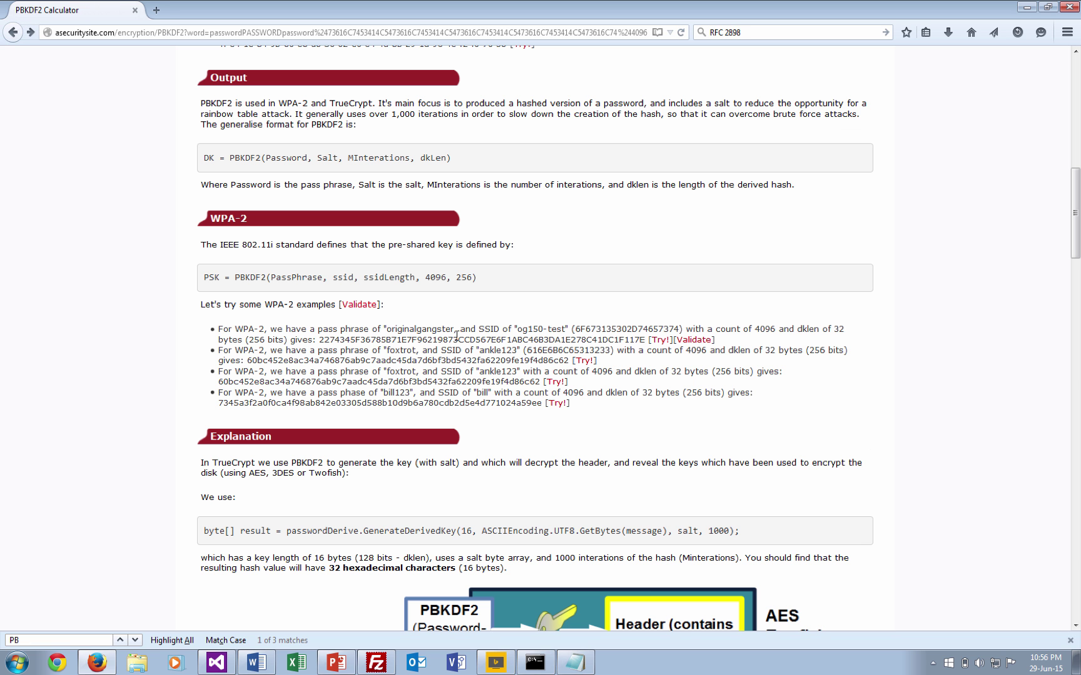
scroll(600, 438, "down", 10)
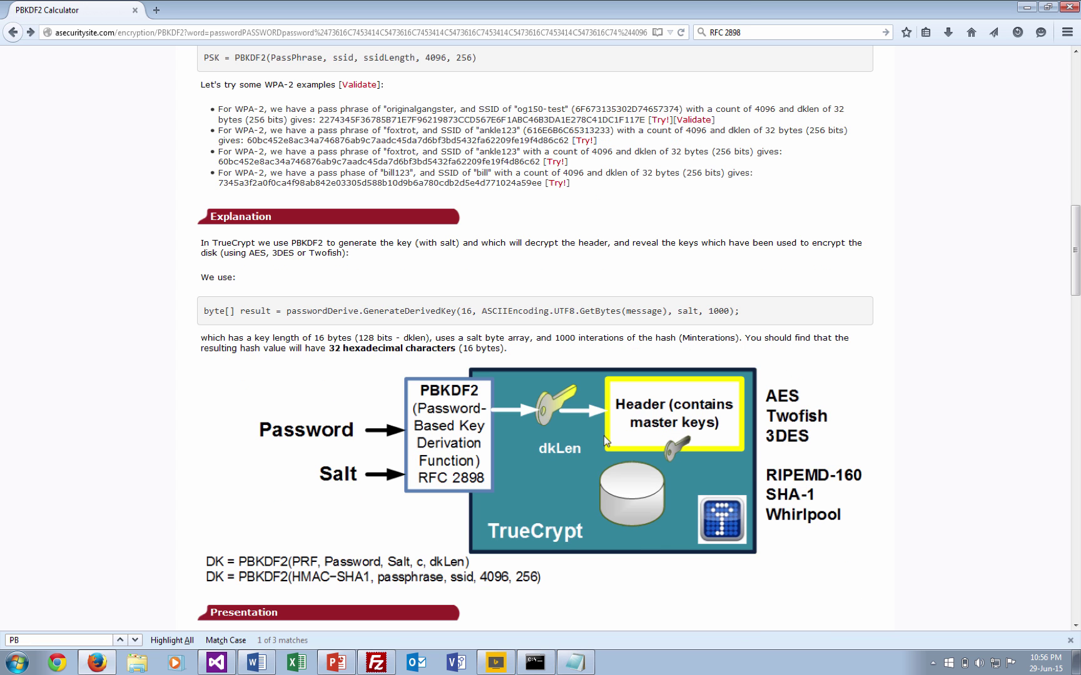
scroll(604, 441, "down", 7)
scroll(604, 441, "down", 8)
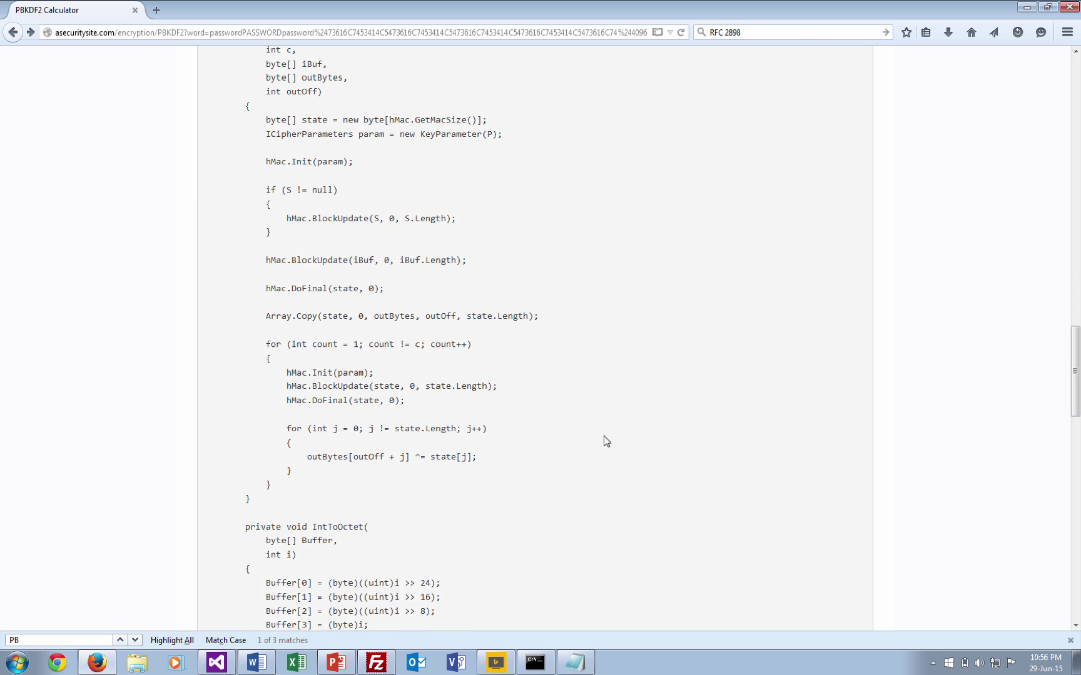
scroll(603, 436, "down", 20)
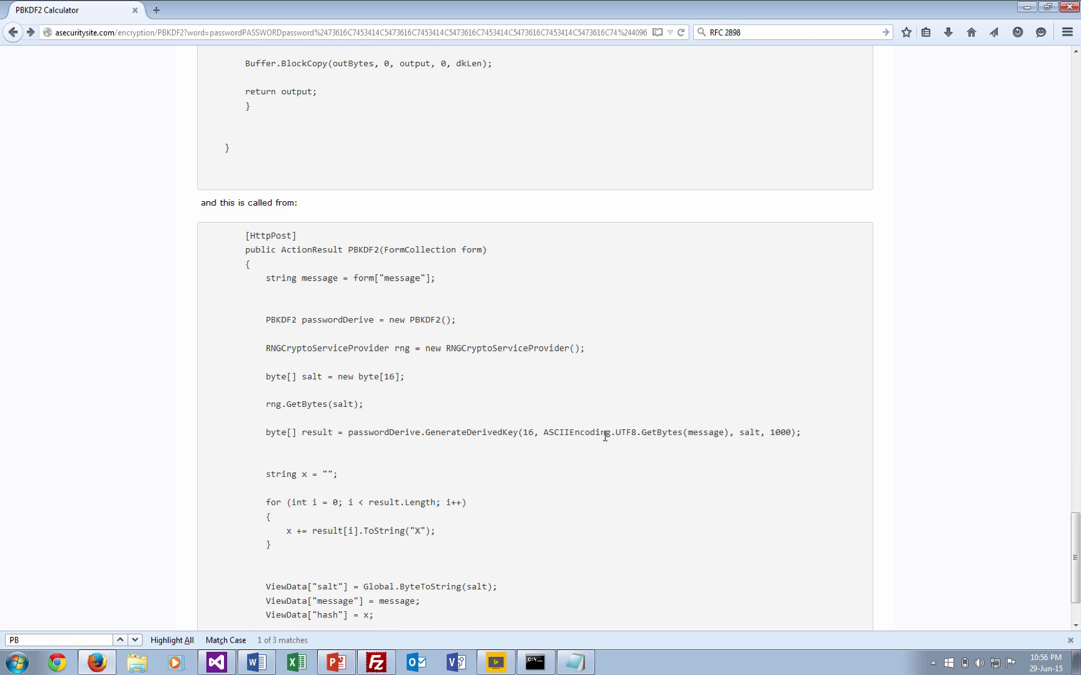
scroll(604, 436, "up", 2)
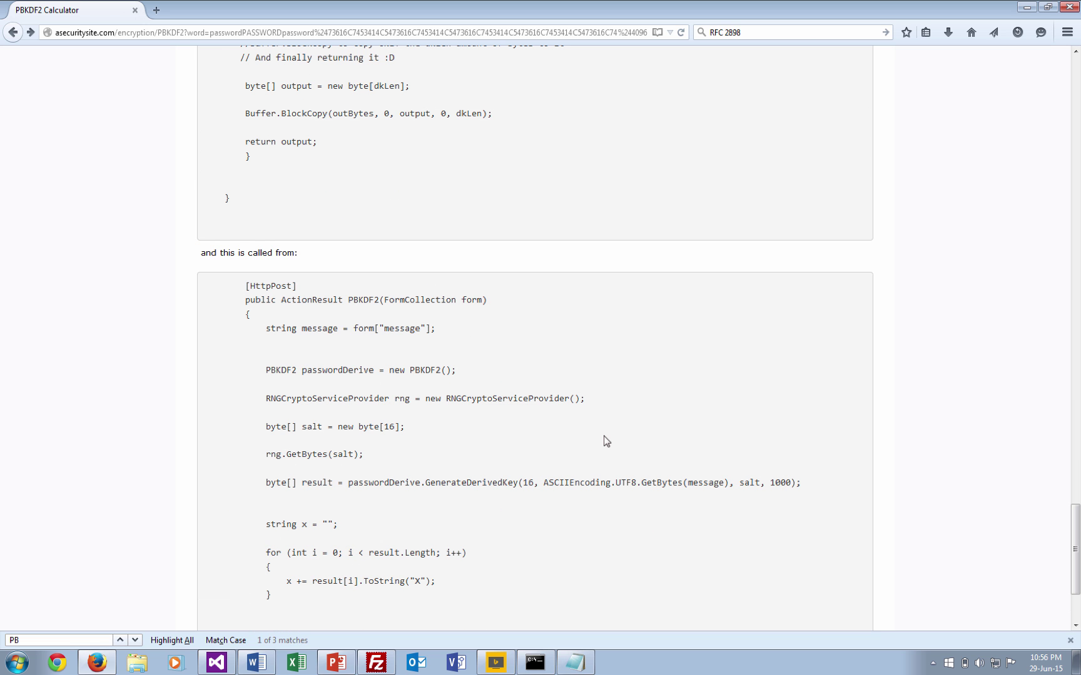